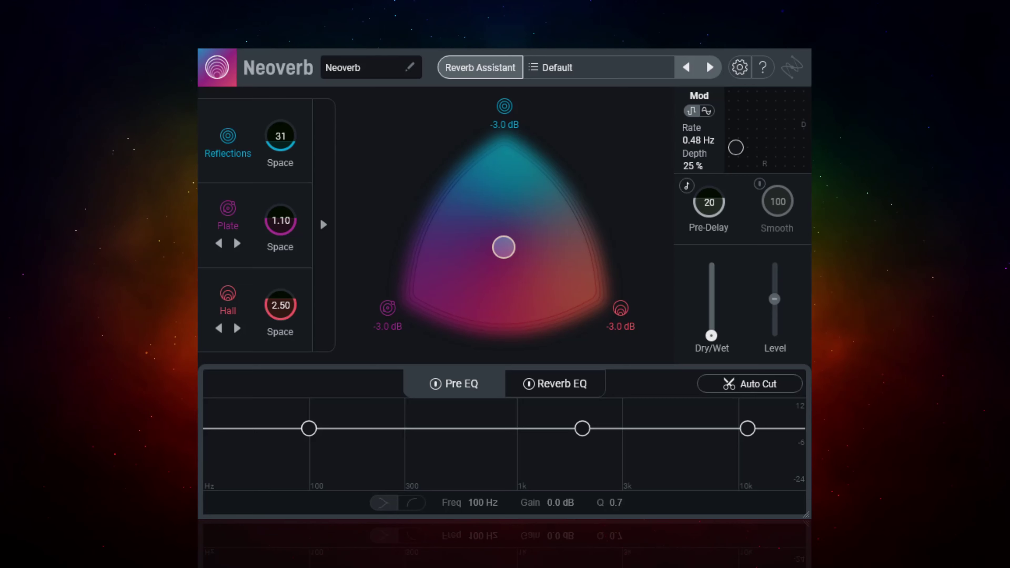
# Step: Set the dry/wet mix to 0% and launch the Reverb Assistant
pyautogui.moveTo(713, 329); pyautogui.dragTo(712, 366)
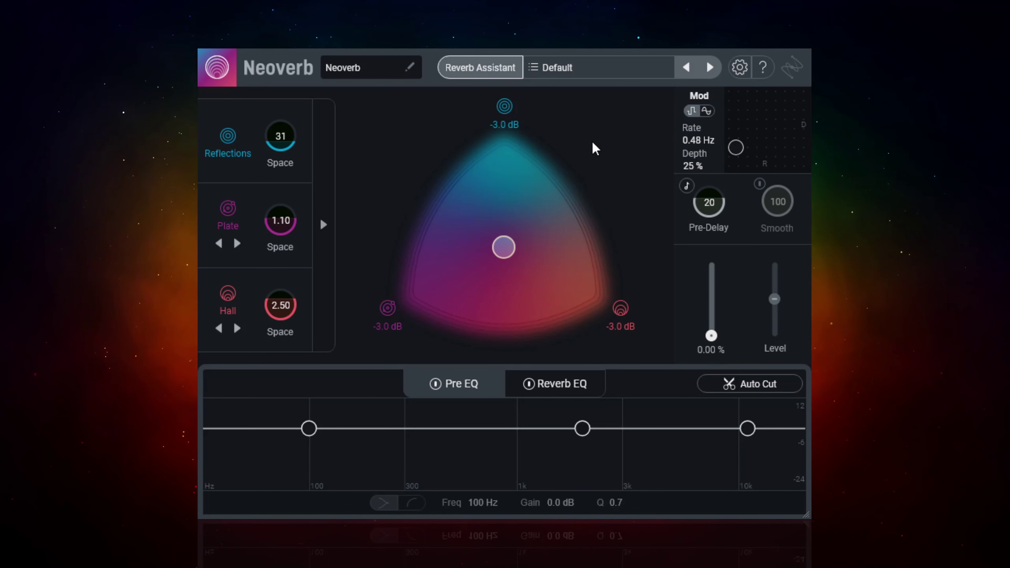
pyautogui.click(493, 66)
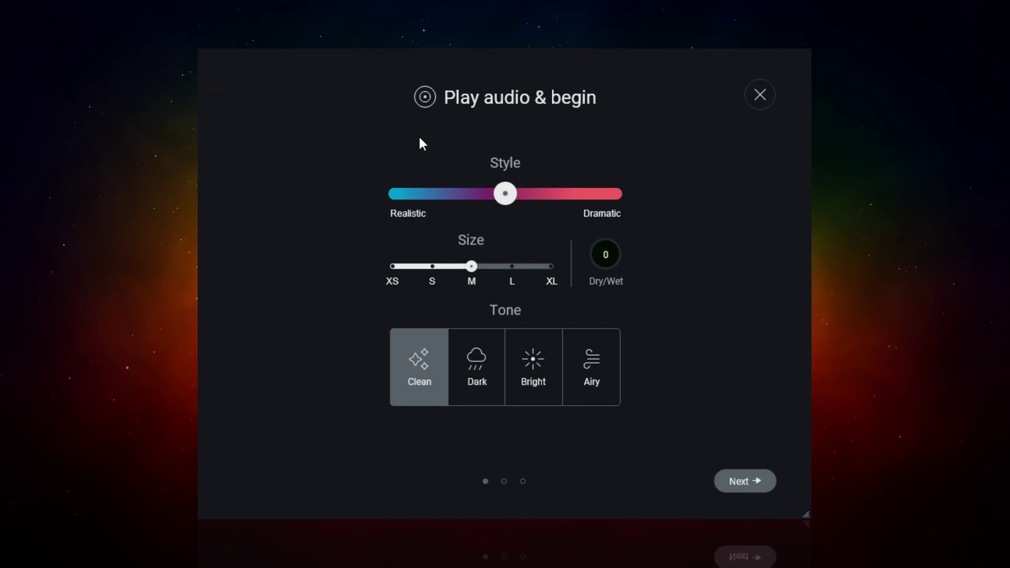
# Step: Set the assistant's Style toward Dramatic, Size to L and Tone to Bright, then run the analysis
pyautogui.moveTo(505, 195); pyautogui.dragTo(550, 200)
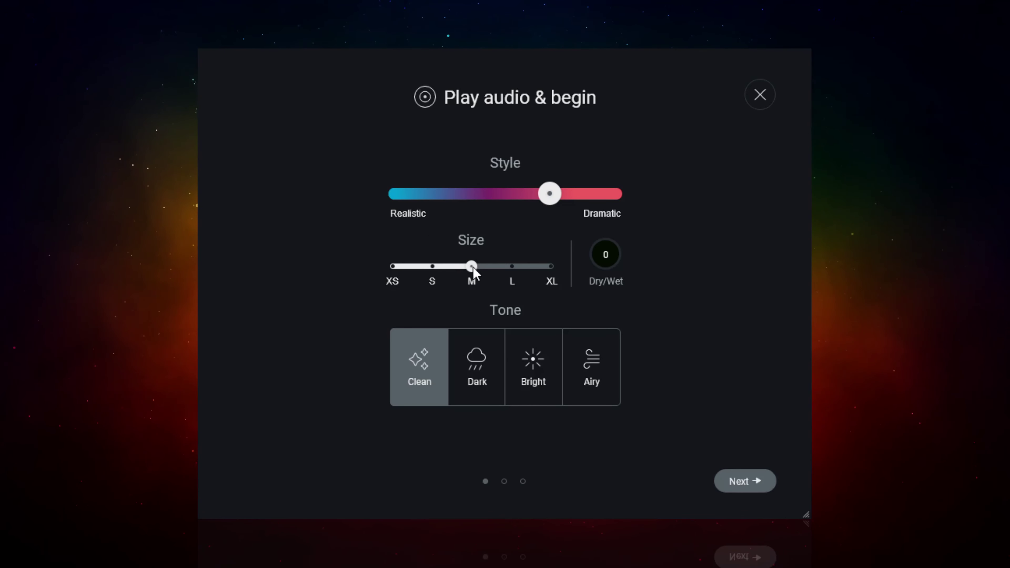
pyautogui.moveTo(473, 267); pyautogui.dragTo(512, 267)
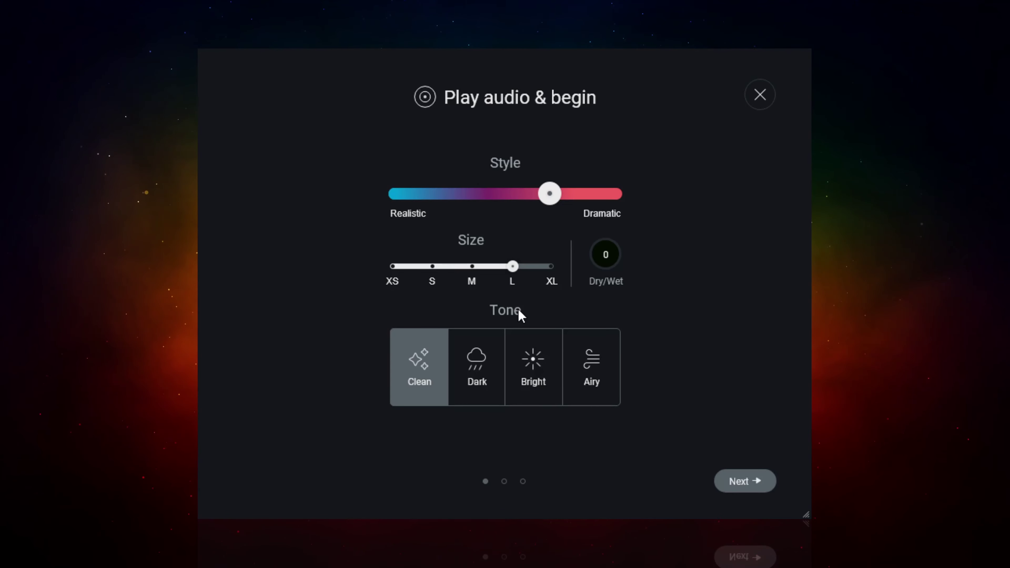
pyautogui.click(540, 373)
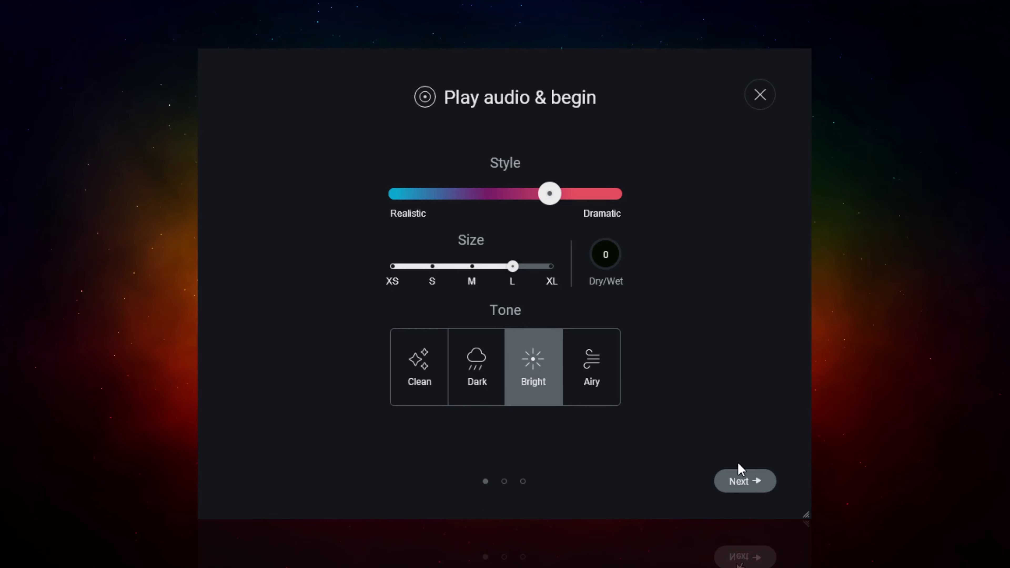
pyautogui.click(758, 481)
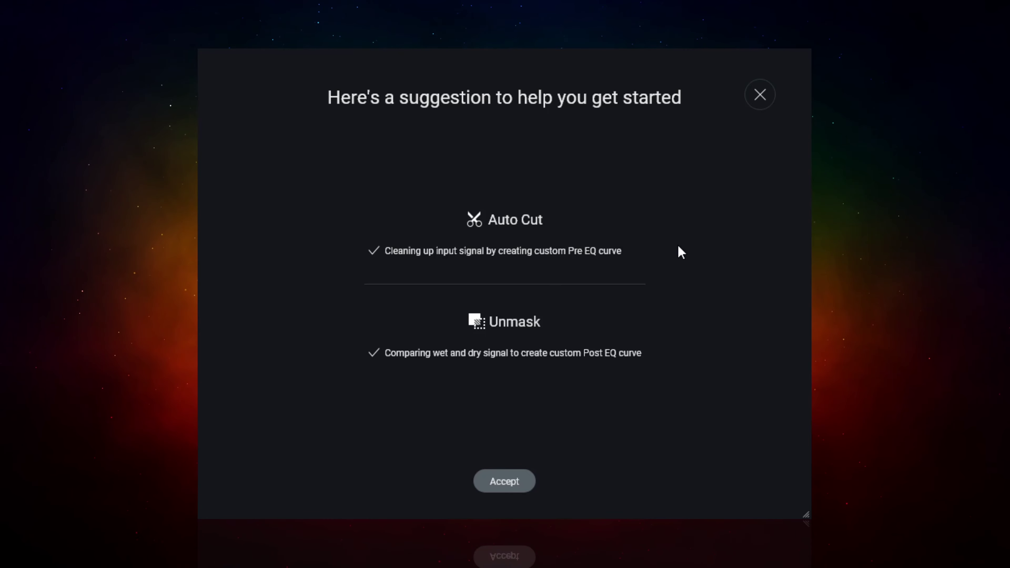
# Step: Accept the assistant's Acoustic suggestion with Auto Cut and Unmask, and raise the dry/wet mix
pyautogui.click(503, 483)
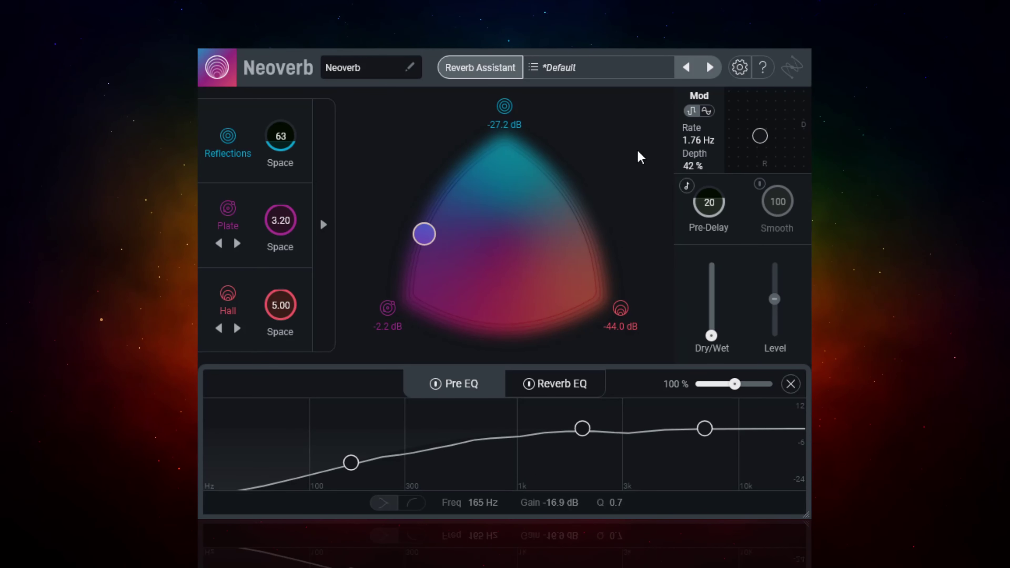
pyautogui.moveTo(713, 311); pyautogui.dragTo(715, 307)
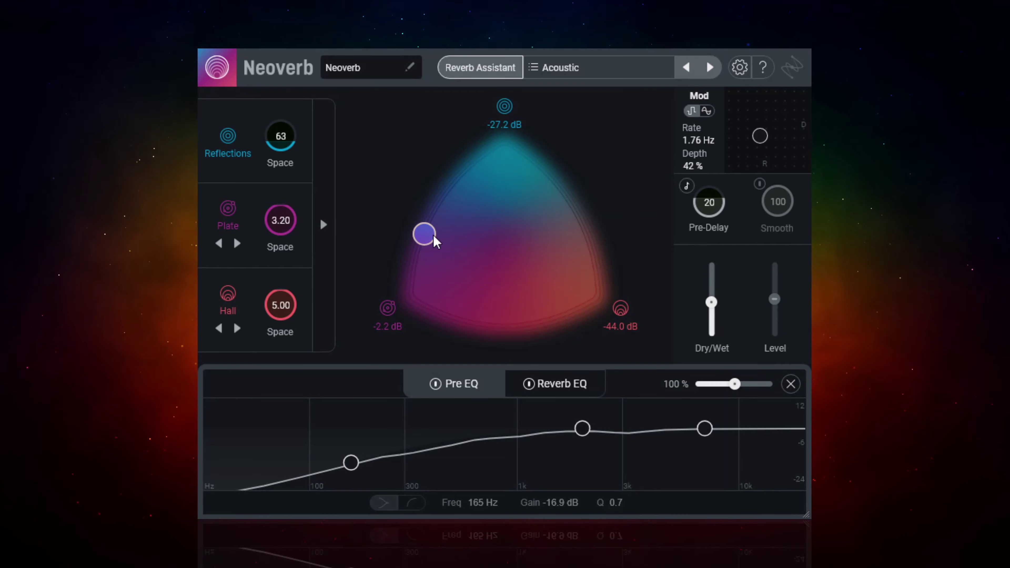
# Step: Centre the blend, mute and restore Plate and Hall, then push the blend fully to Reflections
pyautogui.moveTo(424, 234); pyautogui.dragTo(503, 248)
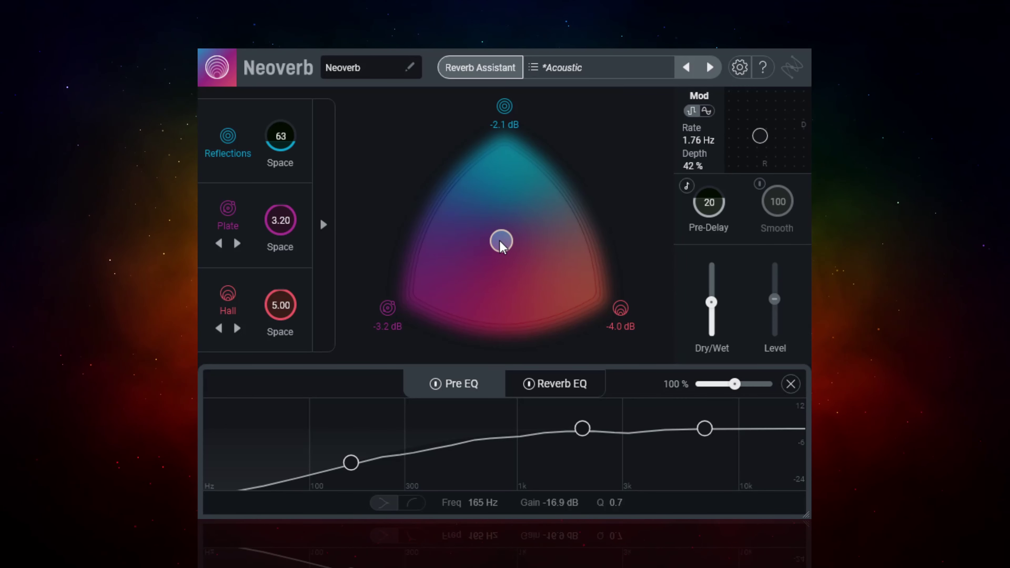
pyautogui.click(233, 207)
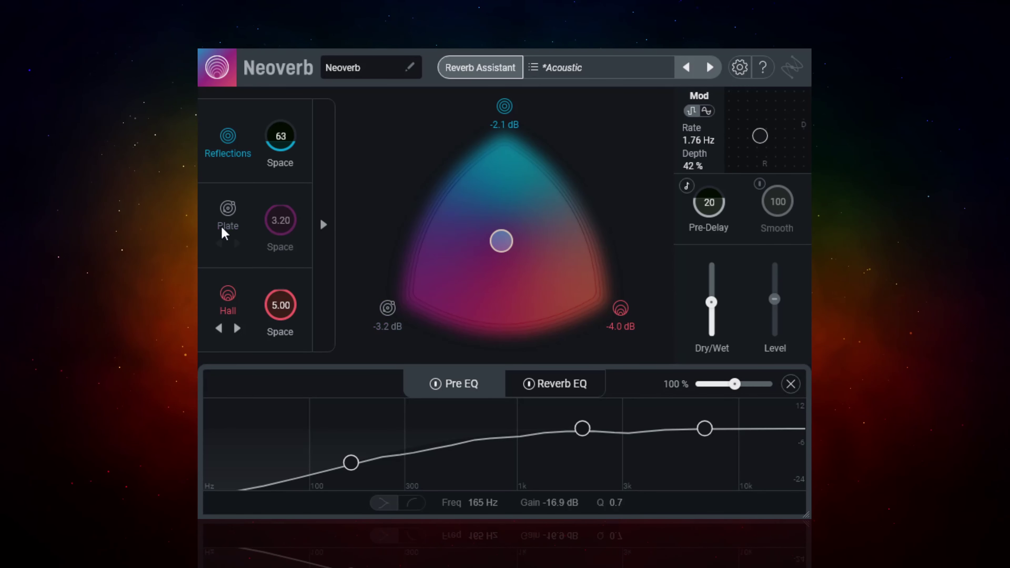
pyautogui.click(227, 295)
pyautogui.click(227, 295)
pyautogui.click(227, 210)
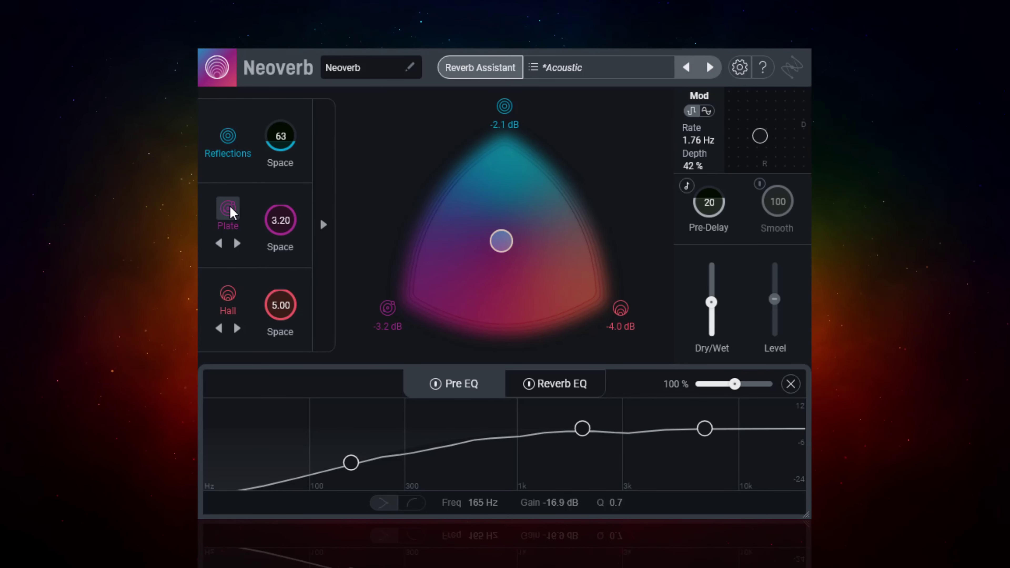
pyautogui.moveTo(507, 242); pyautogui.dragTo(508, 141)
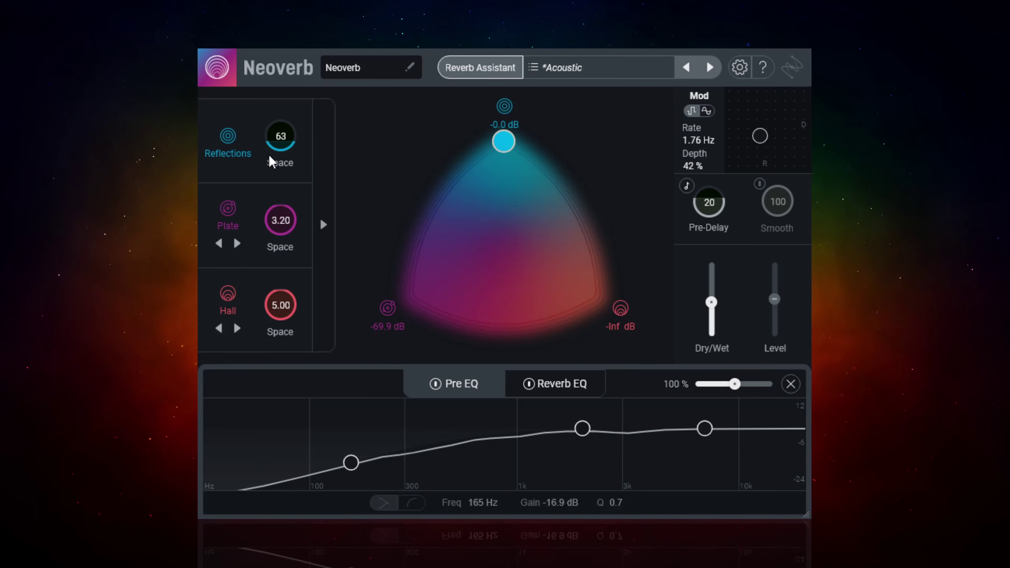
# Step: With the blend on Plate, audition M. Chamber and Room in that slot, then restore Plate
pyautogui.moveTo(504, 141); pyautogui.dragTo(371, 313)
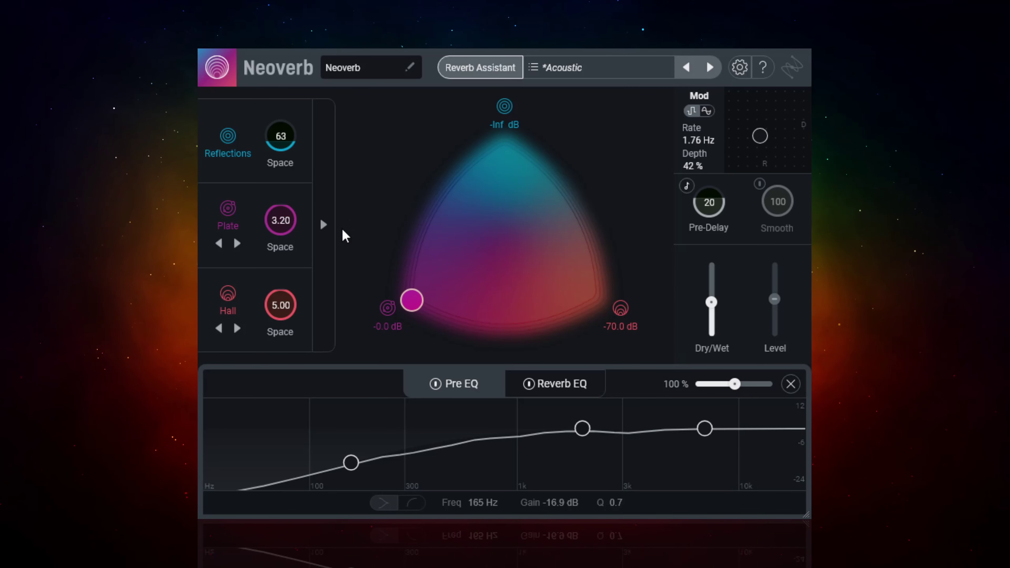
pyautogui.click(237, 243)
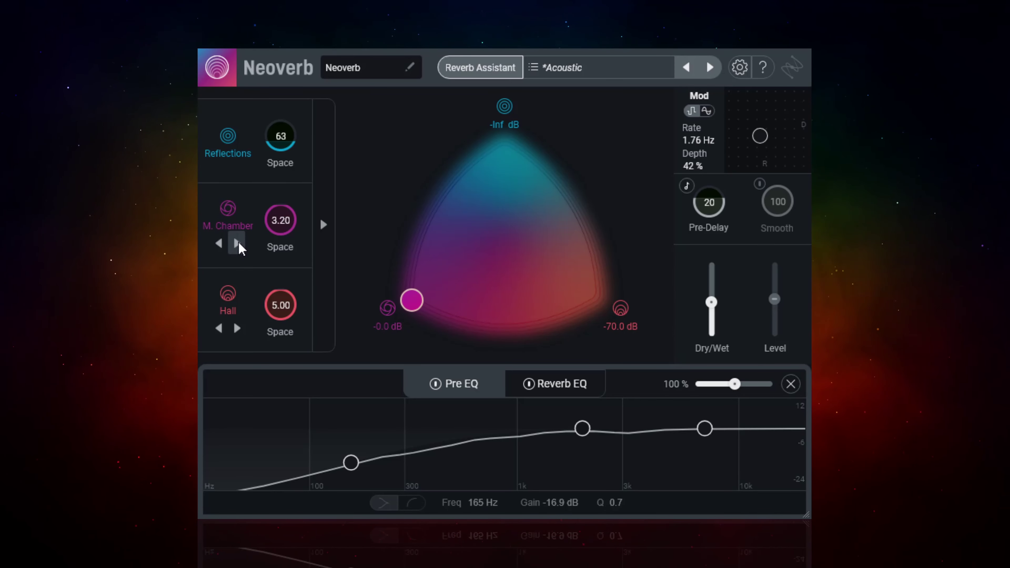
pyautogui.click(237, 243)
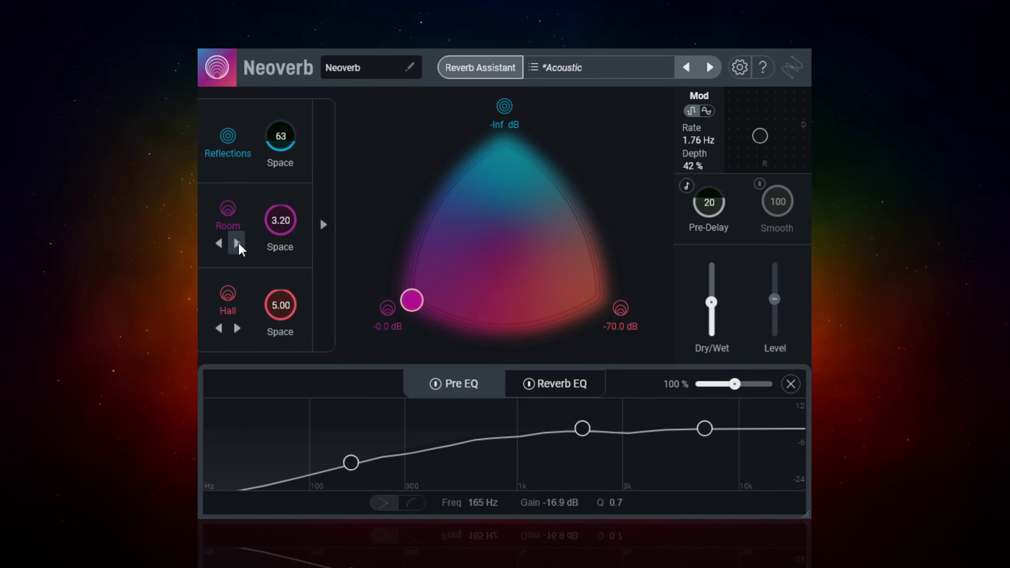
pyautogui.click(237, 243)
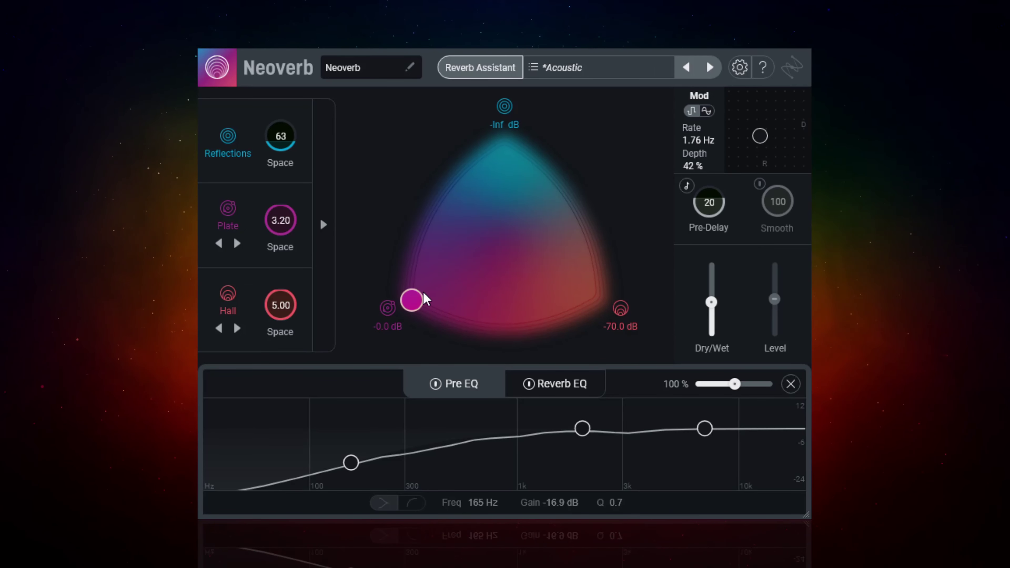
# Step: With the blend on Hall, audition L. Chamber, restore Hall, and re-centre the blend evenly
pyautogui.moveTo(413, 300); pyautogui.dragTo(615, 309)
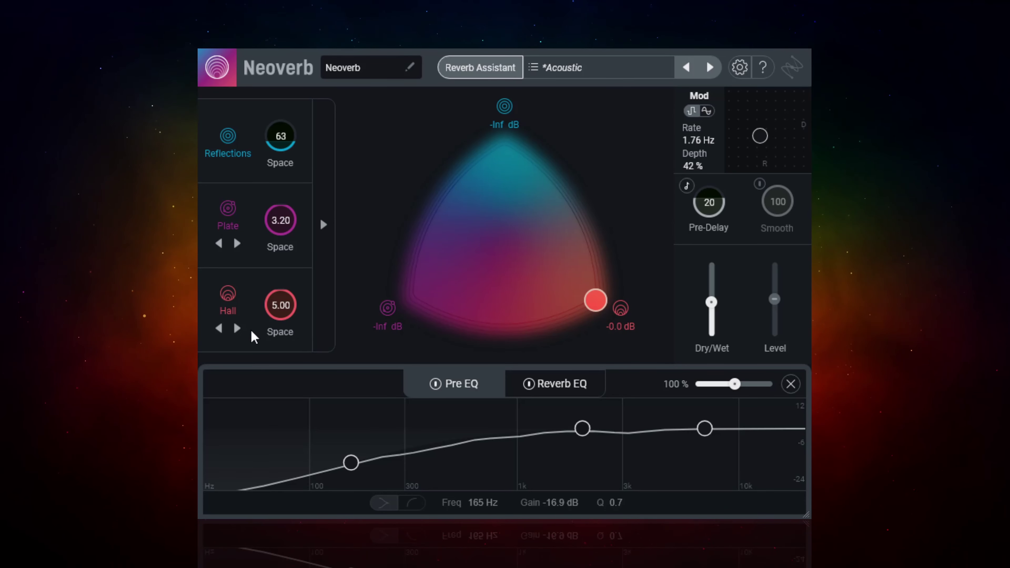
pyautogui.click(238, 331)
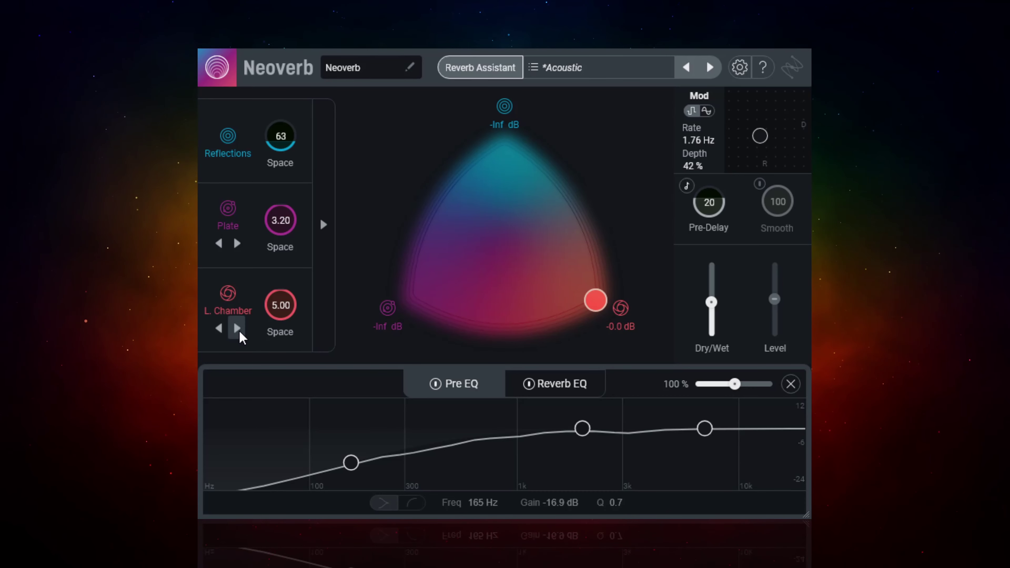
pyautogui.click(238, 329)
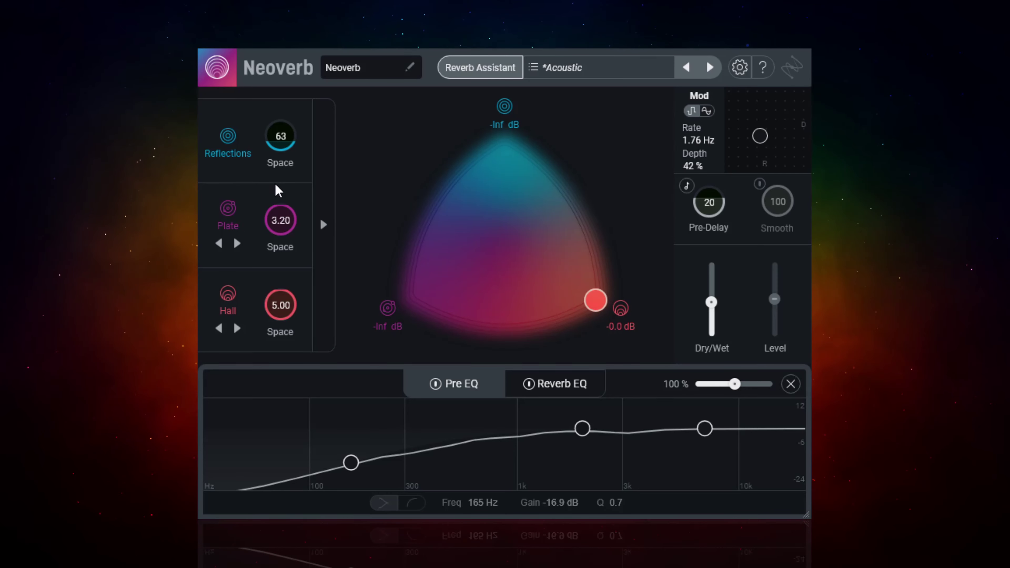
pyautogui.moveTo(596, 301); pyautogui.dragTo(503, 242)
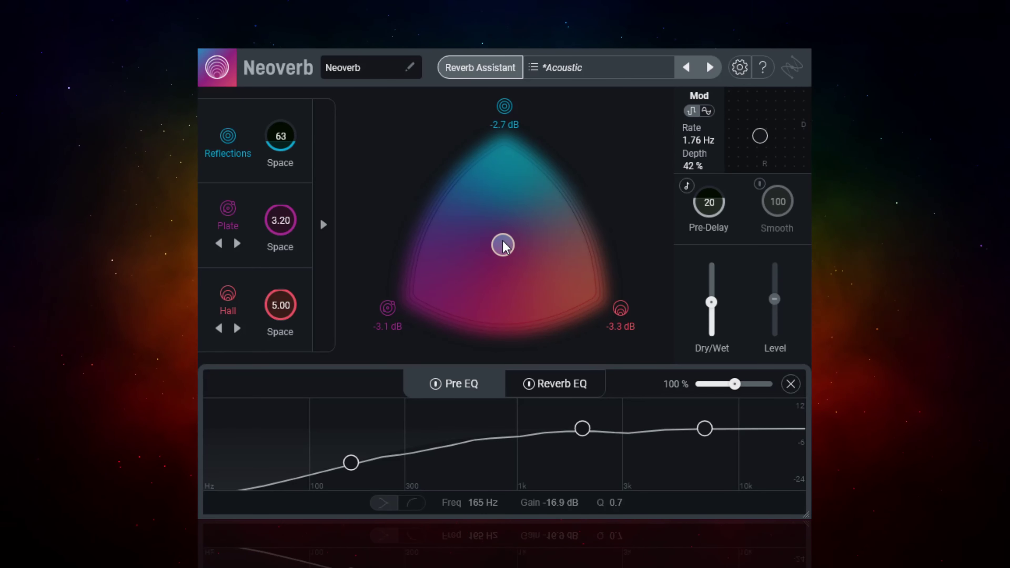
# Step: Expand the advanced panel showing each reverb's Early, Tail and Tone controls
pyautogui.click(324, 222)
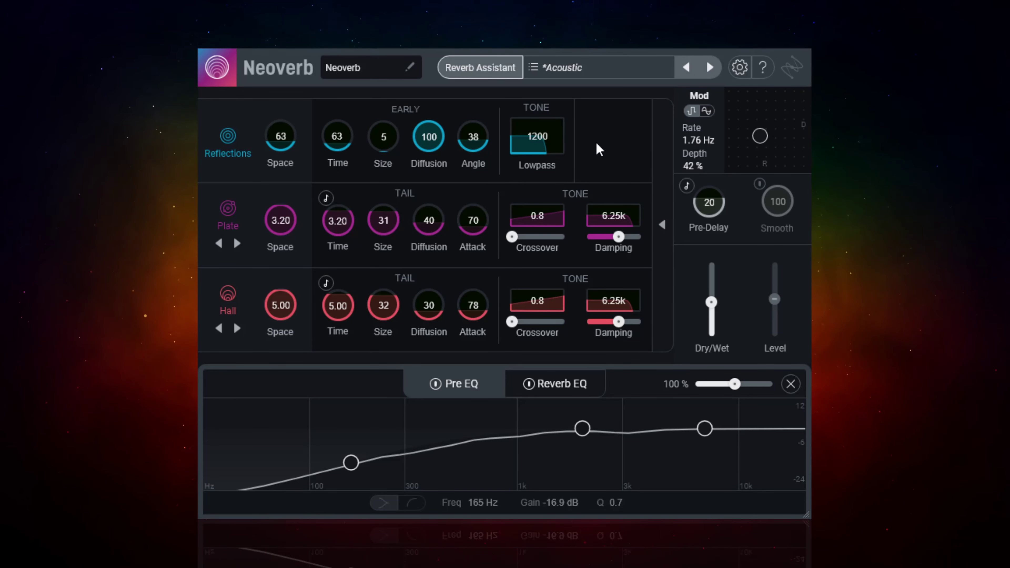
# Step: Collapse the detailed settings and set modulation to about 1.03 Hz rate and 19% depth
pyautogui.click(661, 226)
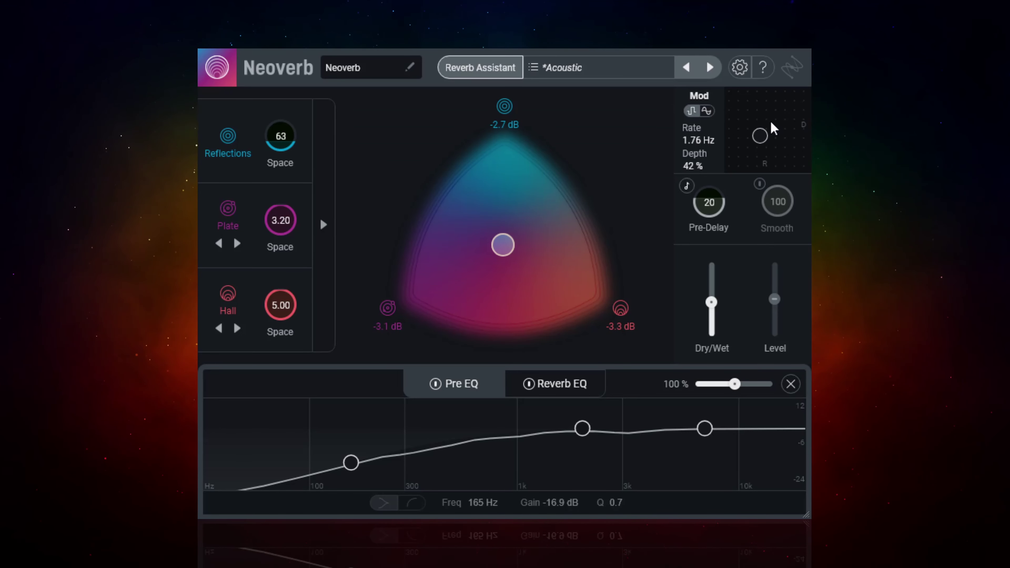
pyautogui.moveTo(760, 144); pyautogui.dragTo(744, 156)
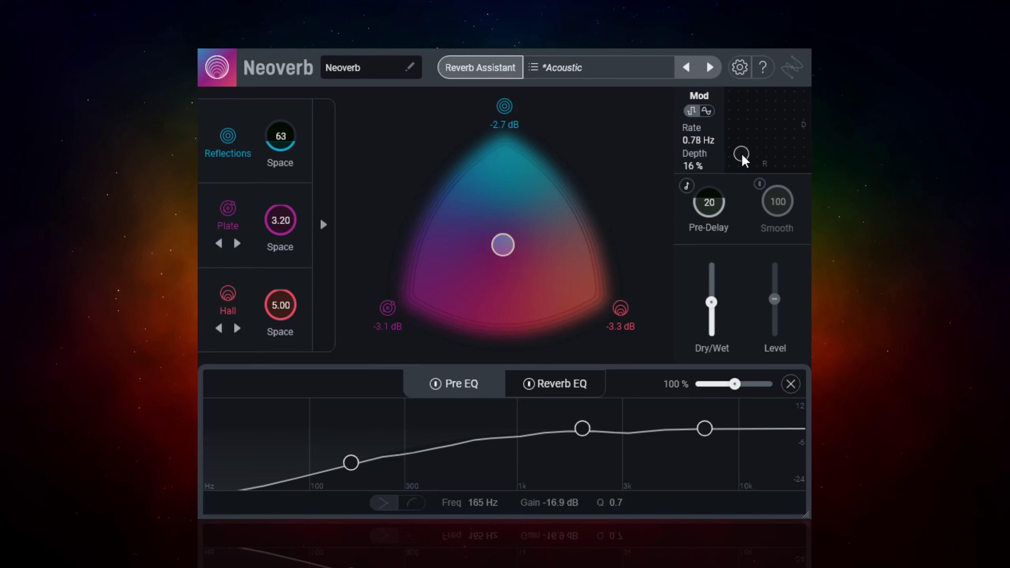
pyautogui.moveTo(742, 155)
pyautogui.mouseDown()
pyautogui.moveTo(790, 114)
pyautogui.moveTo(747, 156)
pyautogui.mouseUp()
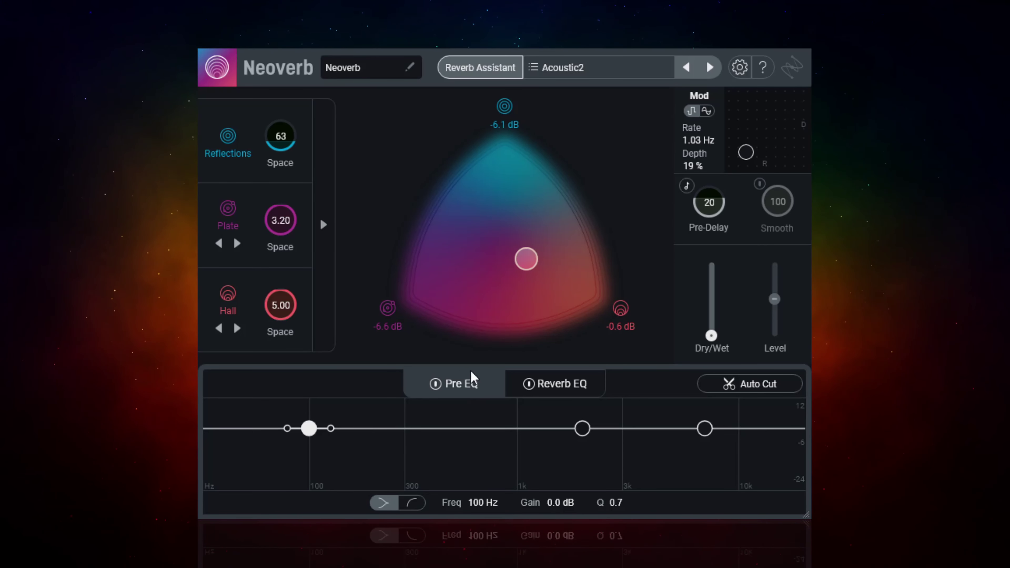
# Step: Check the Reverb EQ curve on the Acoustic2 preset, then return to the Pre EQ view
pyautogui.click(568, 389)
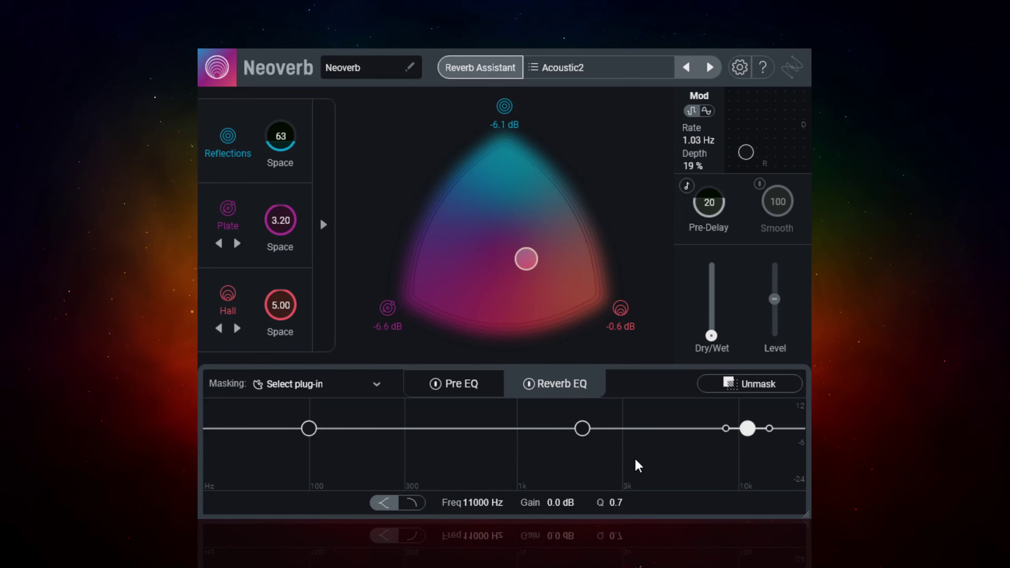
pyautogui.click(459, 384)
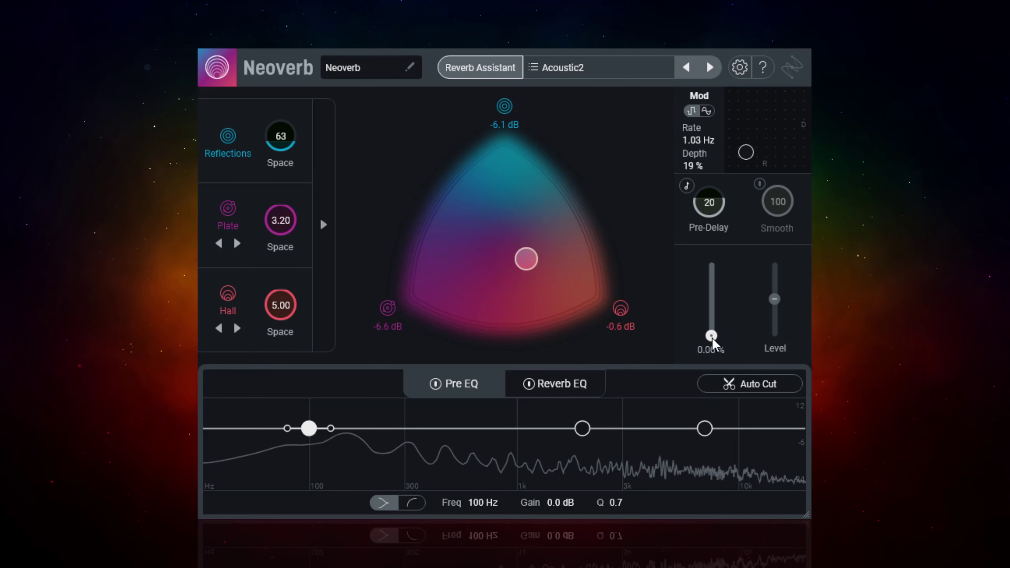
# Step: Try boosting and cutting the low, mid and high Pre EQ bands, reset them flat, and set the mix to 100% wet
pyautogui.moveTo(309, 428); pyautogui.dragTo(326, 409)
pyautogui.moveTo(582, 428); pyautogui.dragTo(537, 475)
pyautogui.moveTo(704, 429); pyautogui.dragTo(677, 474)
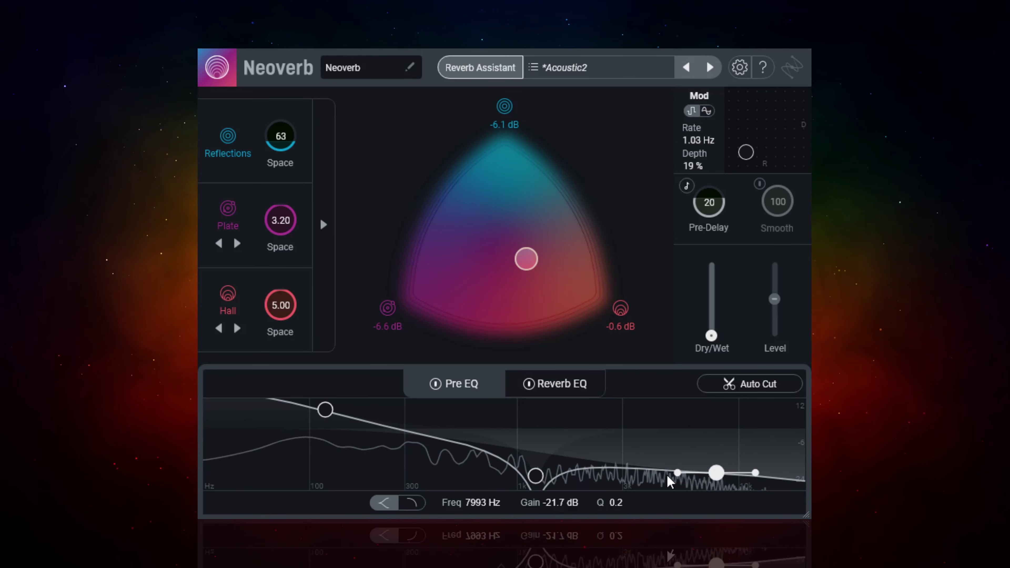
pyautogui.doubleClick(536, 476)
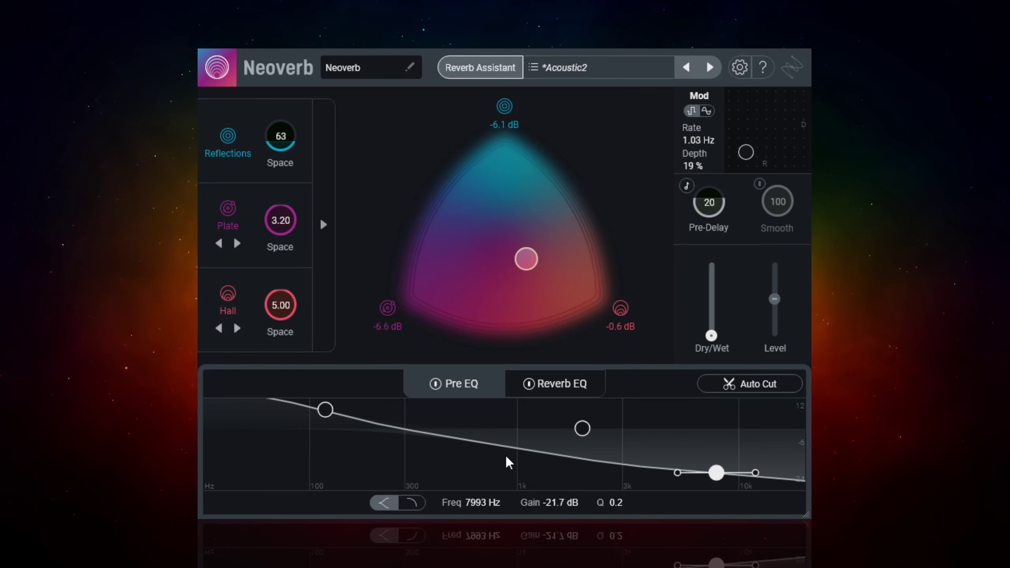
pyautogui.doubleClick(323, 411)
pyautogui.doubleClick(717, 473)
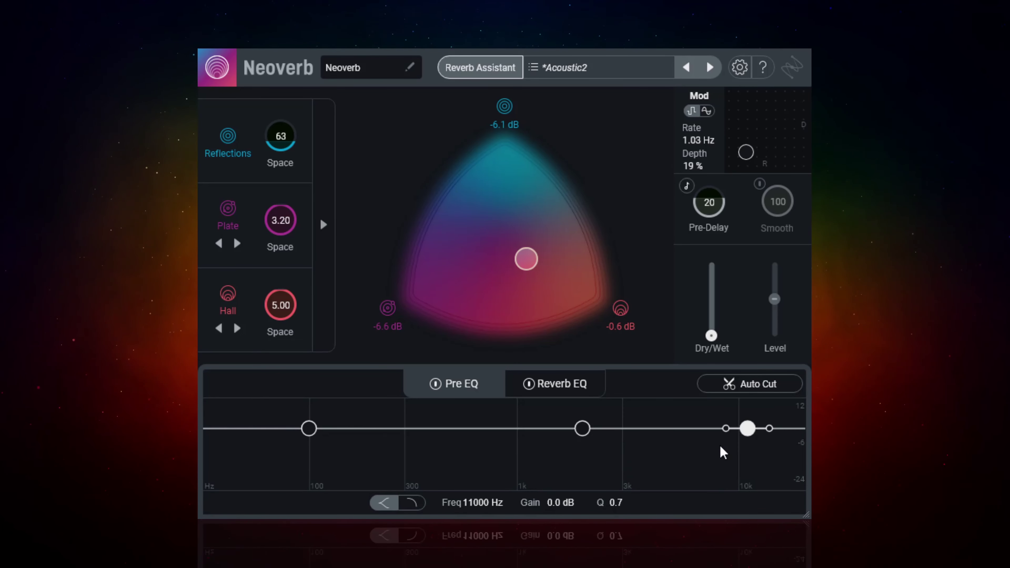
pyautogui.doubleClick(711, 333)
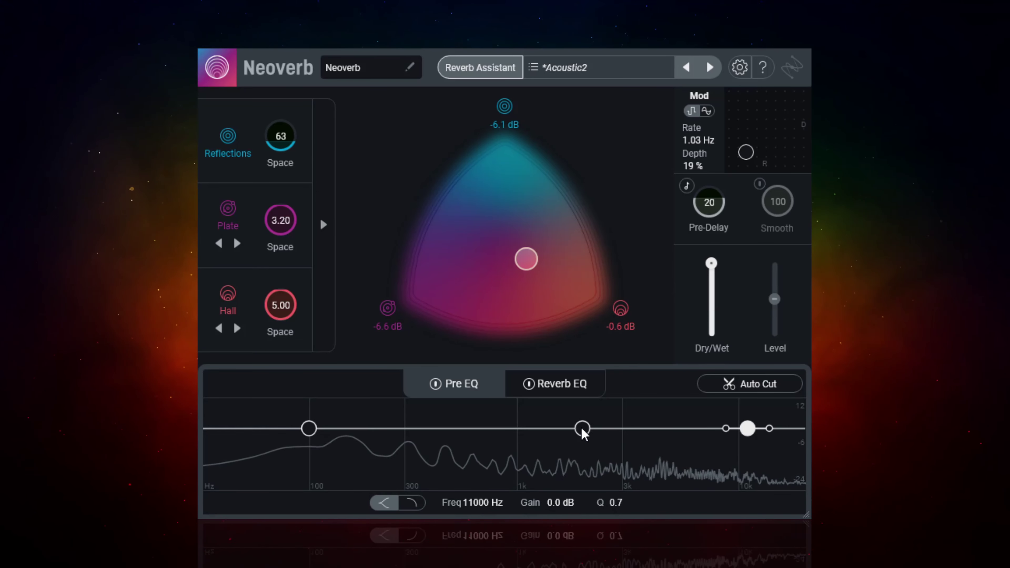
# Step: Leave the Pre EQ mid band with a slight 0.7 dB lift near 2833 Hz
pyautogui.moveTo(582, 429); pyautogui.dragTo(625, 400)
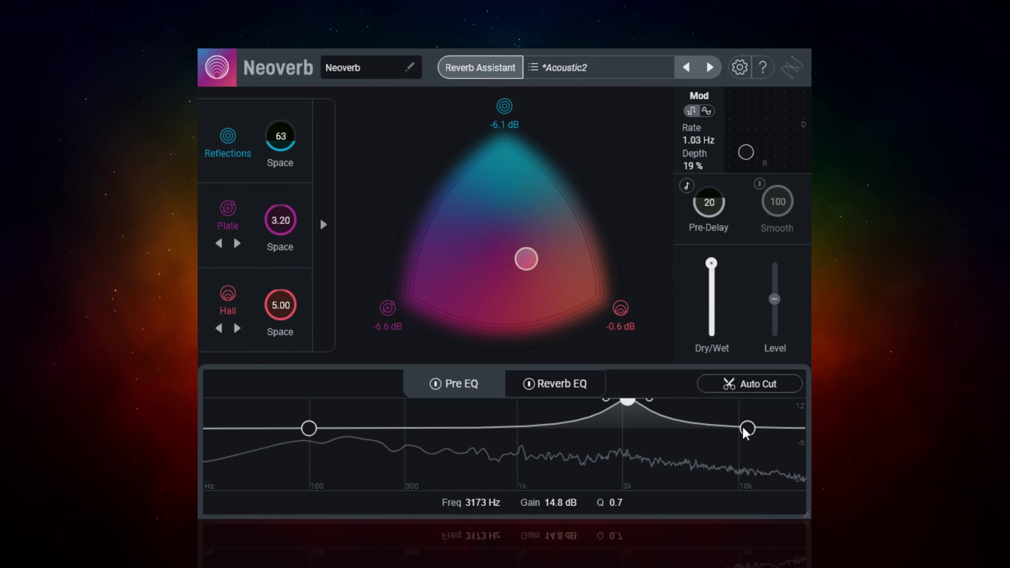
pyautogui.moveTo(747, 428)
pyautogui.mouseDown()
pyautogui.moveTo(734, 410)
pyautogui.moveTo(738, 429)
pyautogui.mouseUp()
pyautogui.moveTo(627, 401); pyautogui.dragTo(616, 433)
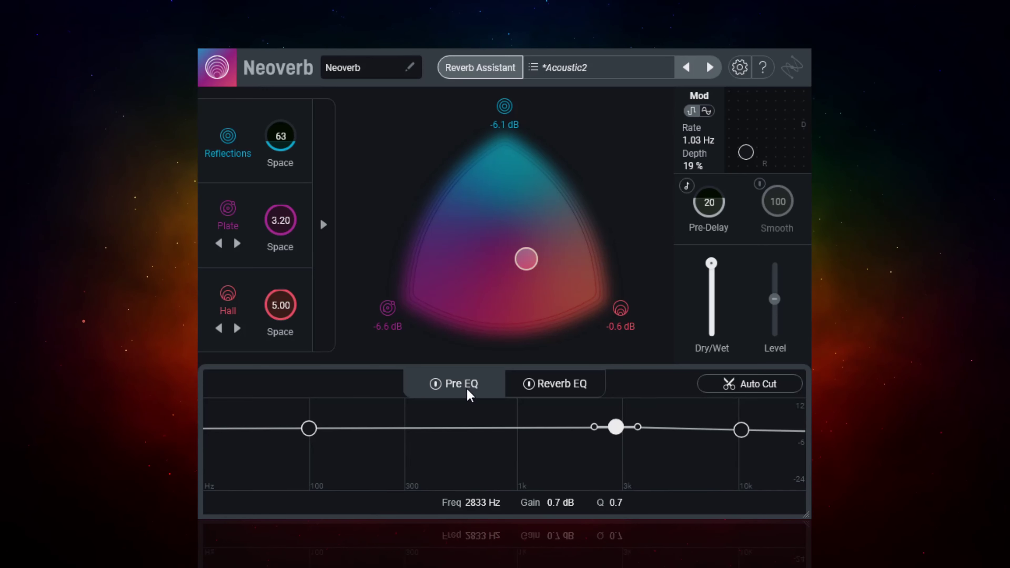
# Step: Set the mix to about 48% wet, high-pass the Pre EQ near 421 Hz, and bring up the Reverb EQ
pyautogui.moveTo(716, 266)
pyautogui.moveTo(711, 263); pyautogui.dragTo(711, 302)
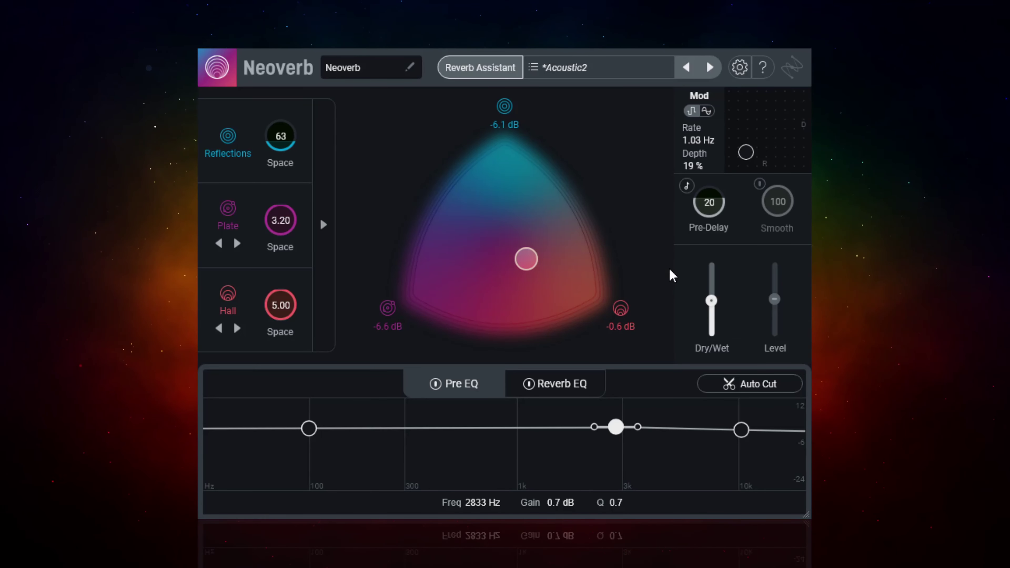
pyautogui.moveTo(309, 430); pyautogui.dragTo(437, 473)
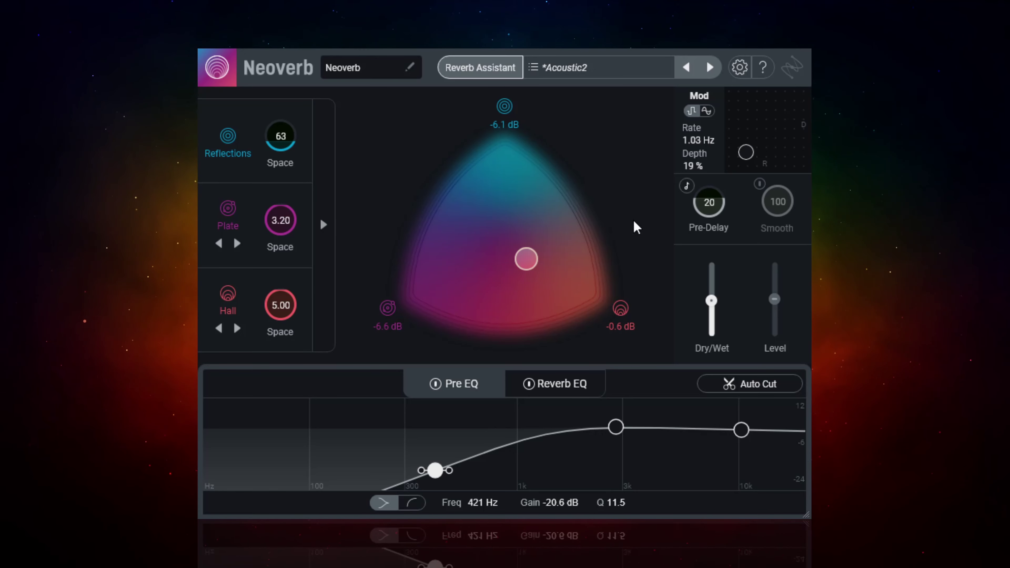
pyautogui.click(555, 383)
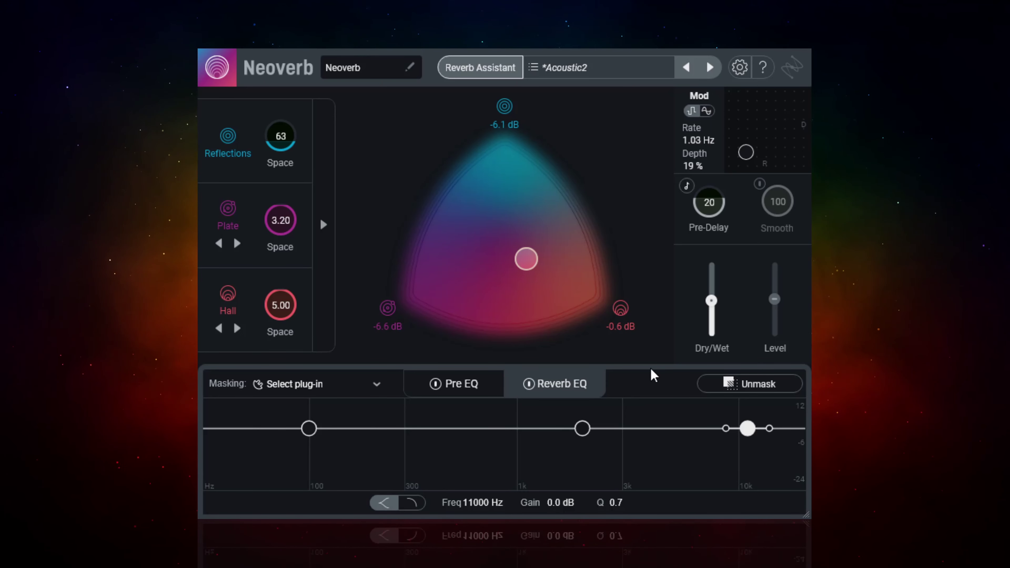
# Step: Ease the Pre EQ low cut to 270 Hz and enable Auto Cut at 200% amount
pyautogui.click(554, 387)
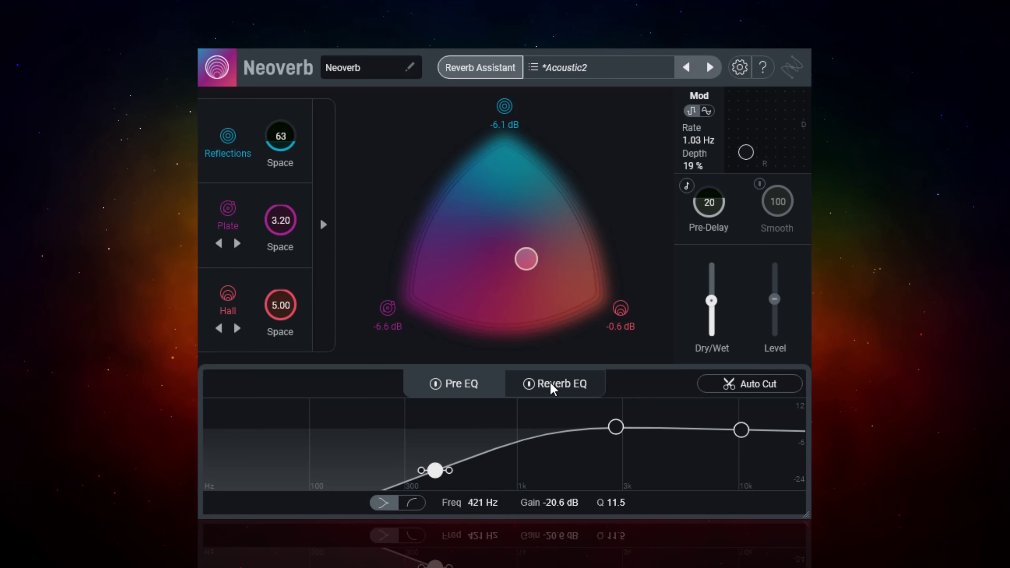
pyautogui.moveTo(435, 471); pyautogui.dragTo(402, 451)
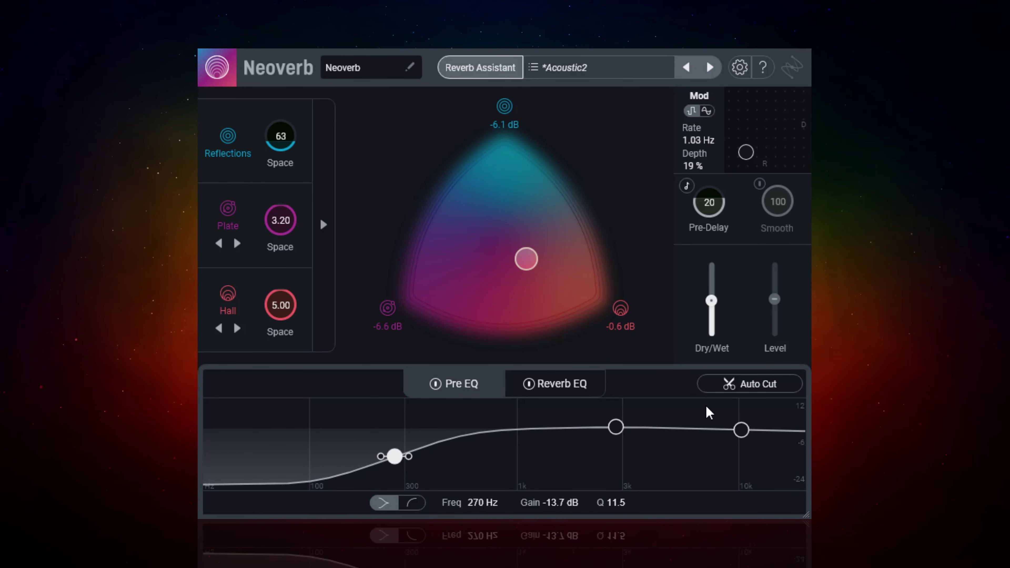
pyautogui.click(757, 389)
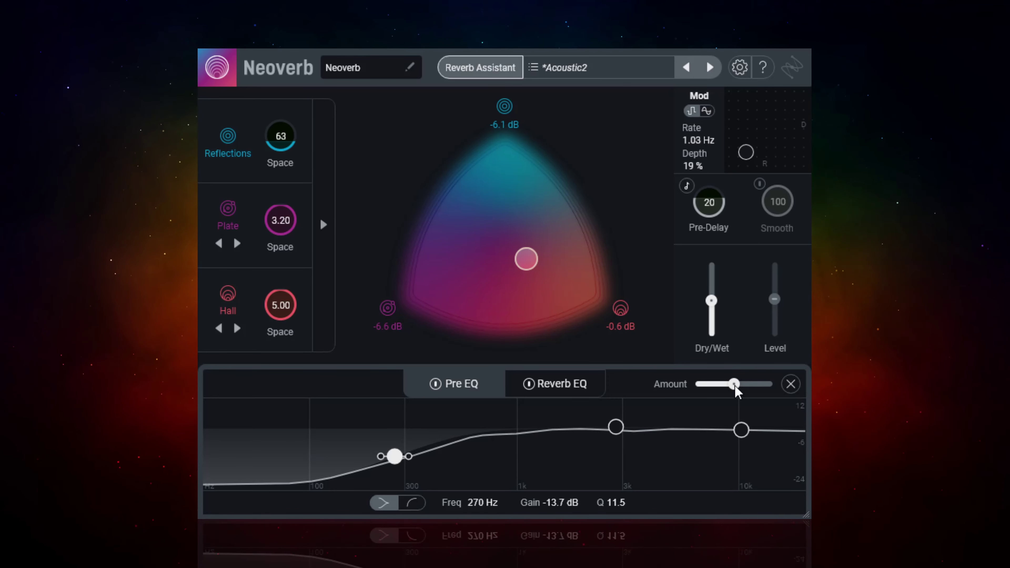
pyautogui.moveTo(735, 386); pyautogui.dragTo(778, 392)
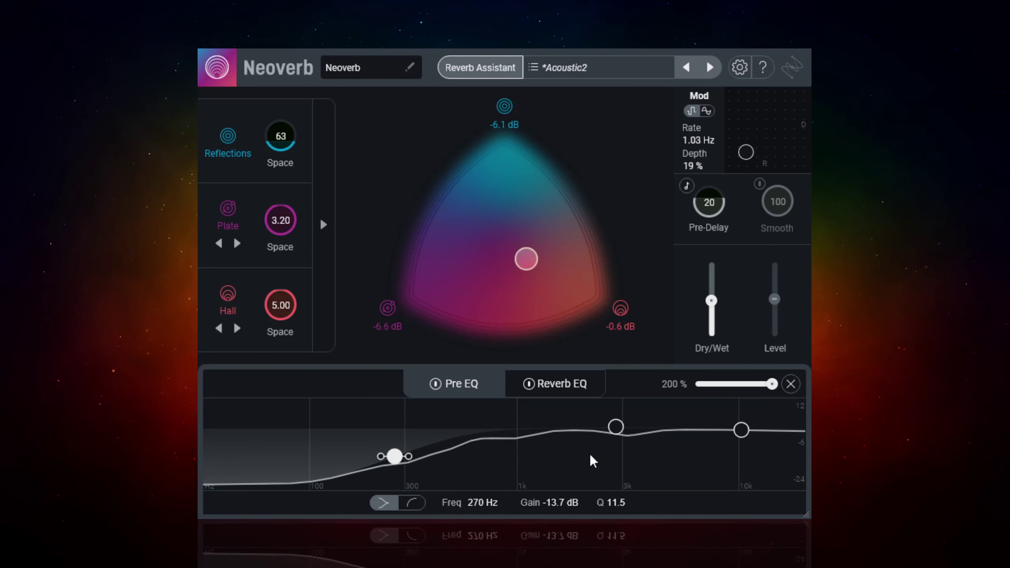
# Step: Lower the 10k band to about -8 dB, set the 3k band to +1.1 dB at 3303 Hz, and trim Auto Cut to 161%
pyautogui.moveTo(616, 427); pyautogui.dragTo(618, 451)
pyautogui.moveTo(741, 431); pyautogui.dragTo(743, 450)
pyautogui.moveTo(616, 451); pyautogui.dragTo(632, 428)
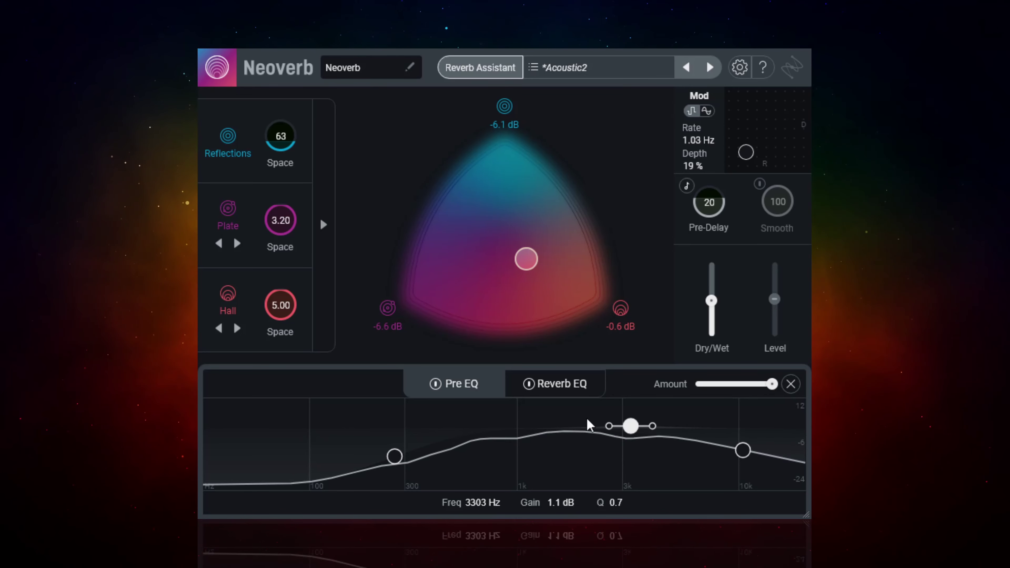
pyautogui.moveTo(772, 385); pyautogui.dragTo(757, 389)
# Step: Close the Auto Cut amount slider and switch to the flat Reverb EQ
pyautogui.click(790, 384)
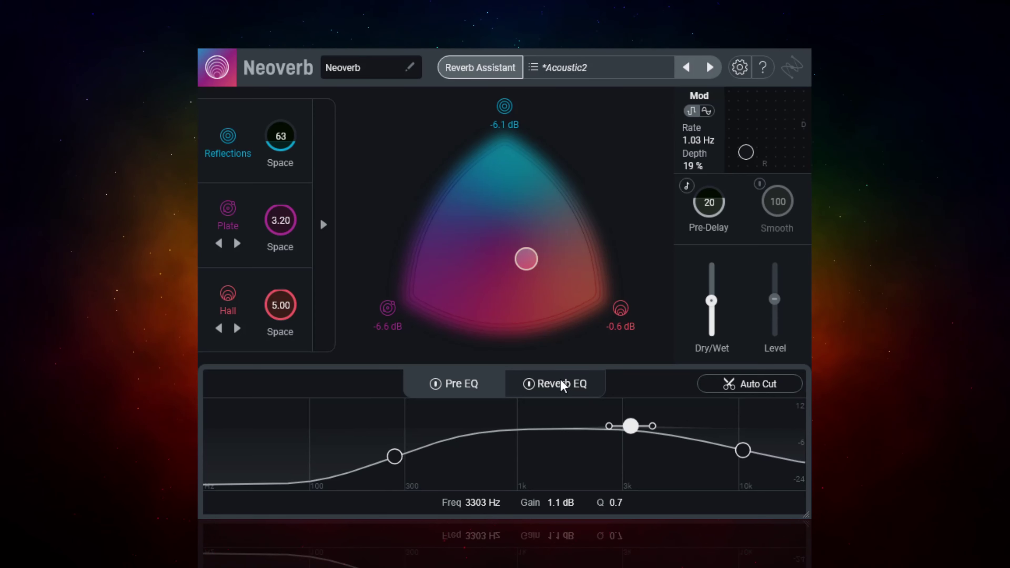
pyautogui.click(569, 385)
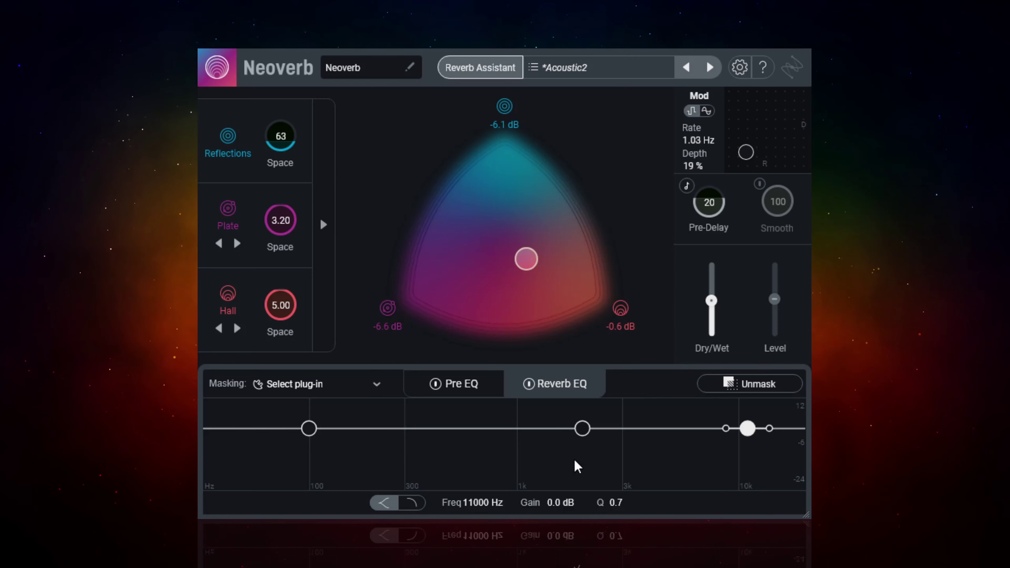
# Step: Compare masking as Dry vs. Wet, then against Relay, and raise the middle Reverb EQ node to +8.4 dB at 1844 Hz
pyautogui.click(283, 384)
pyautogui.click(290, 432)
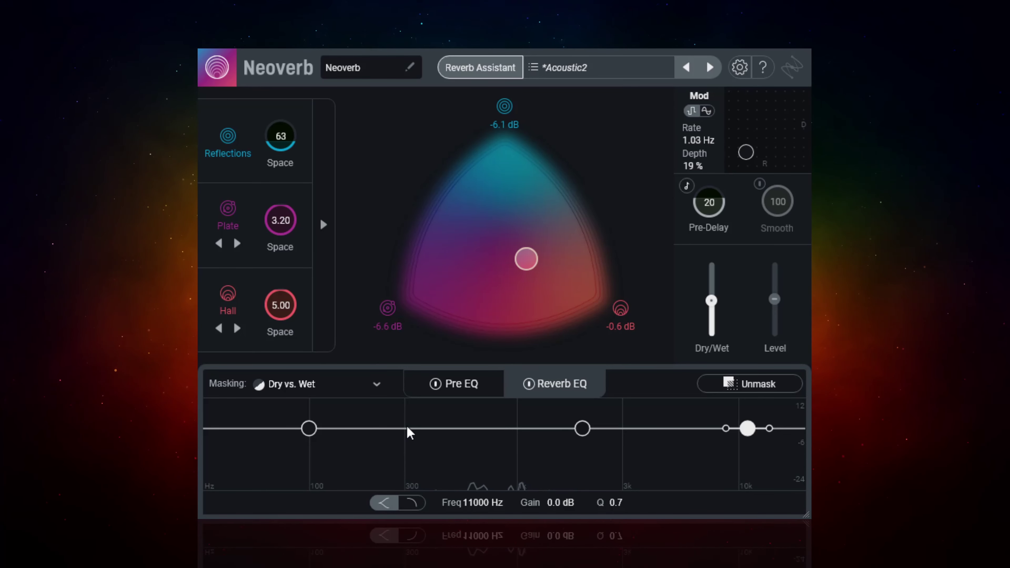
pyautogui.click(310, 386)
pyautogui.click(296, 452)
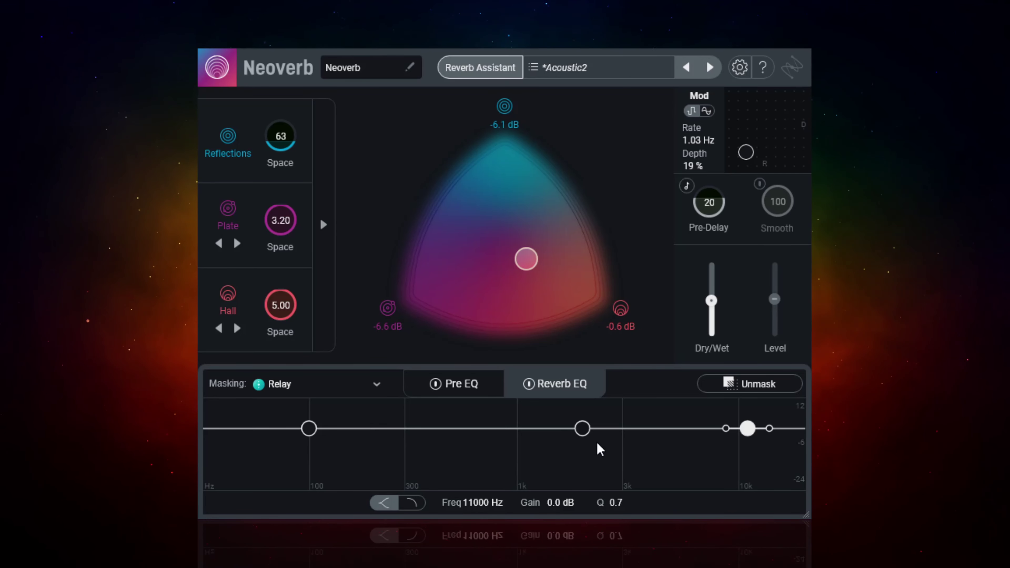
pyautogui.moveTo(582, 429); pyautogui.dragTo(578, 412)
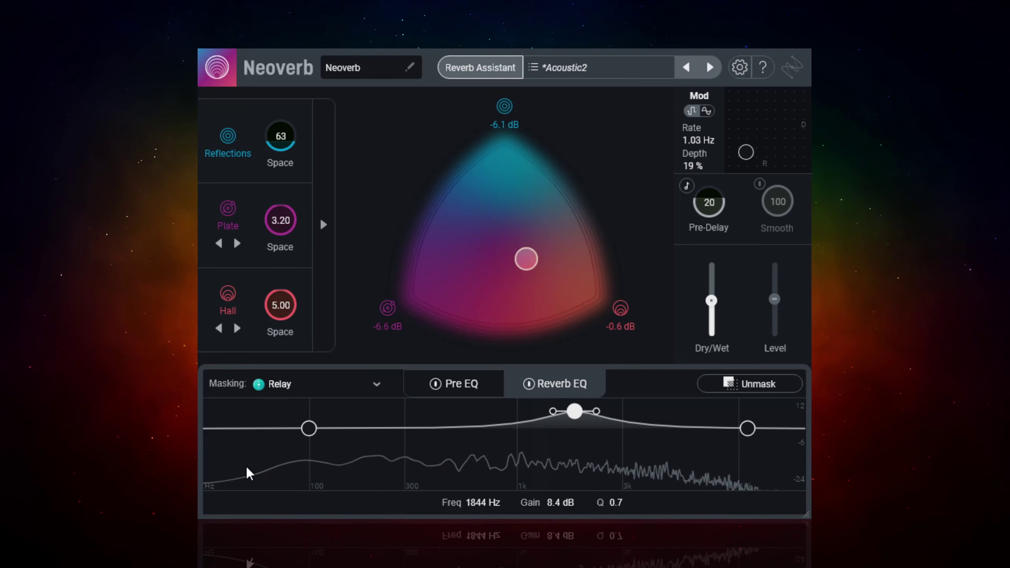